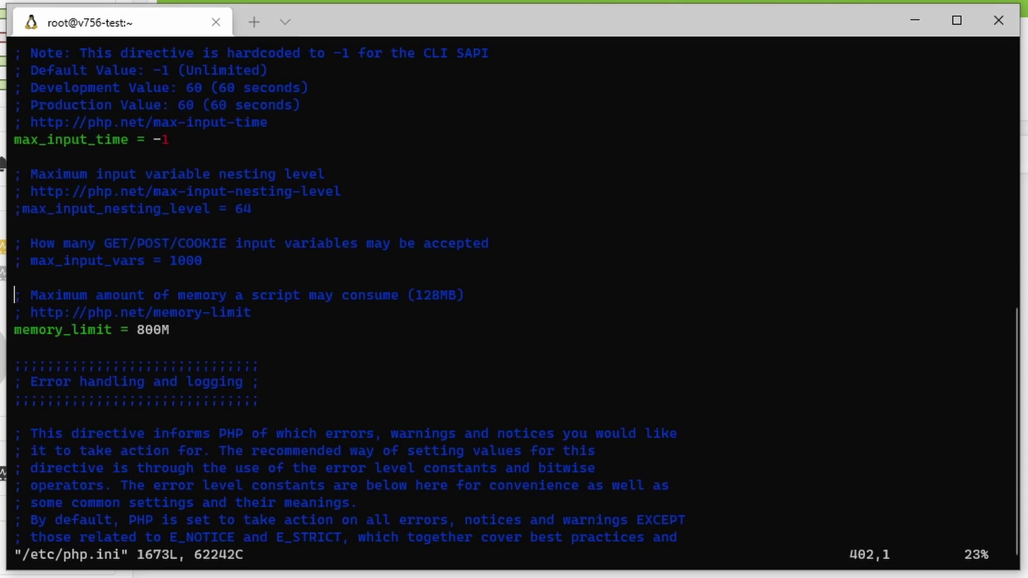
Check the memory_limit setting in /etc/php.ini and quit the editor without saving.
left_click_drag(162, 335, 35, 327)
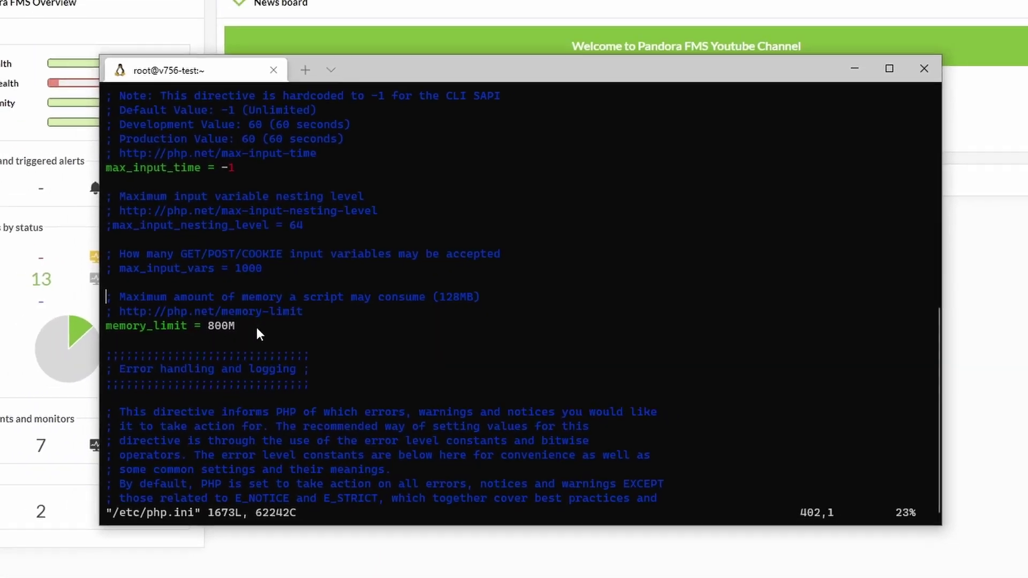
type(":q")
key("Return")
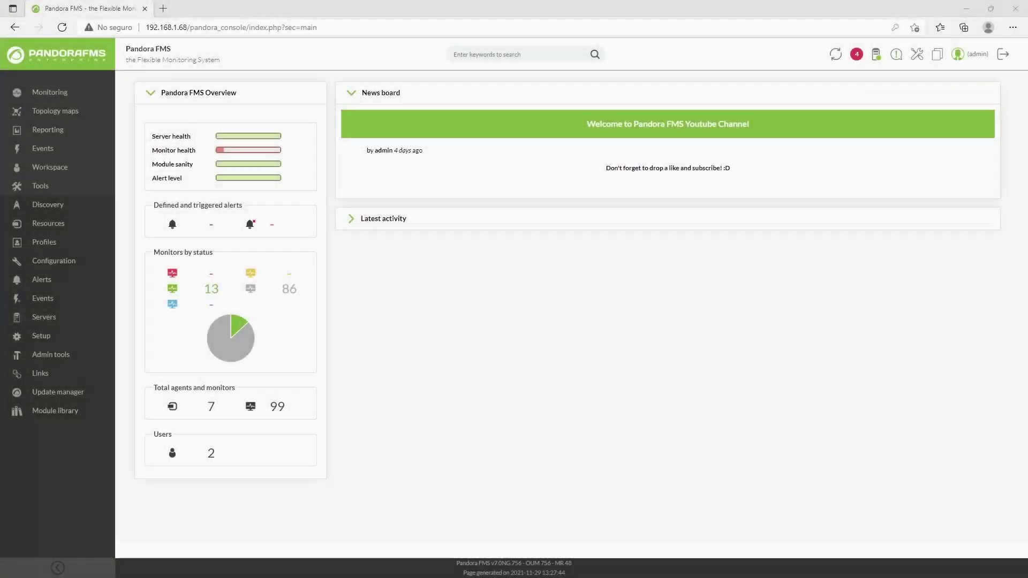
Open the Update Manager options to review its URL, proxy and registration settings.
mouse_move(83, 392)
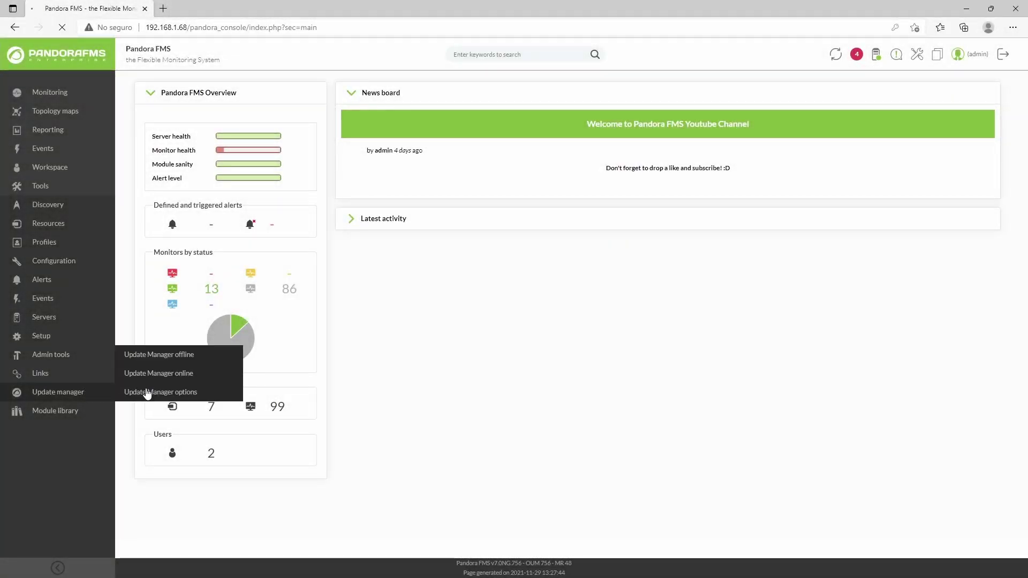
left_click(147, 395)
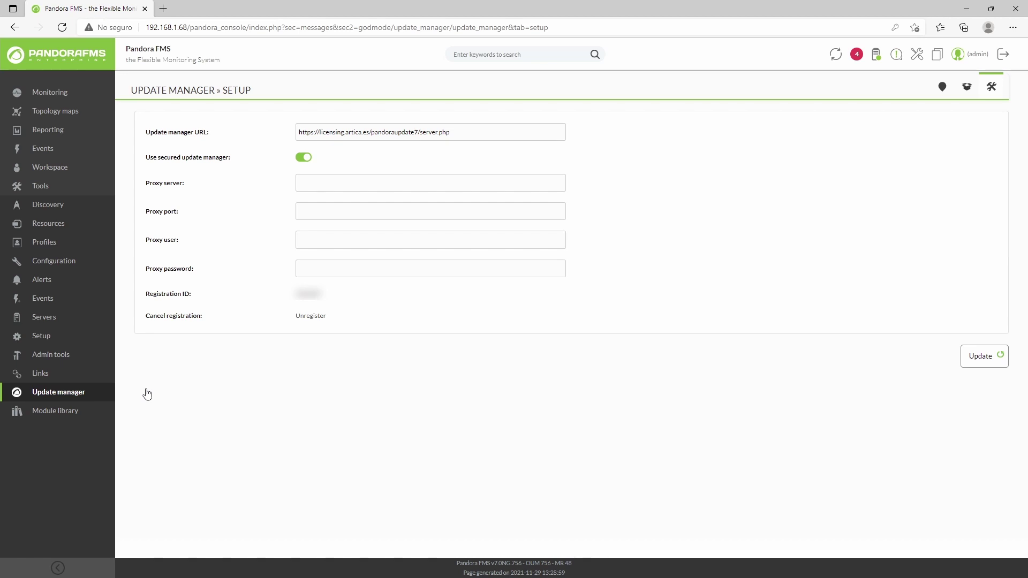
Open the online Update Manager and read through the change details of next update 757, closing them when finished.
mouse_move(67, 397)
left_click(146, 375)
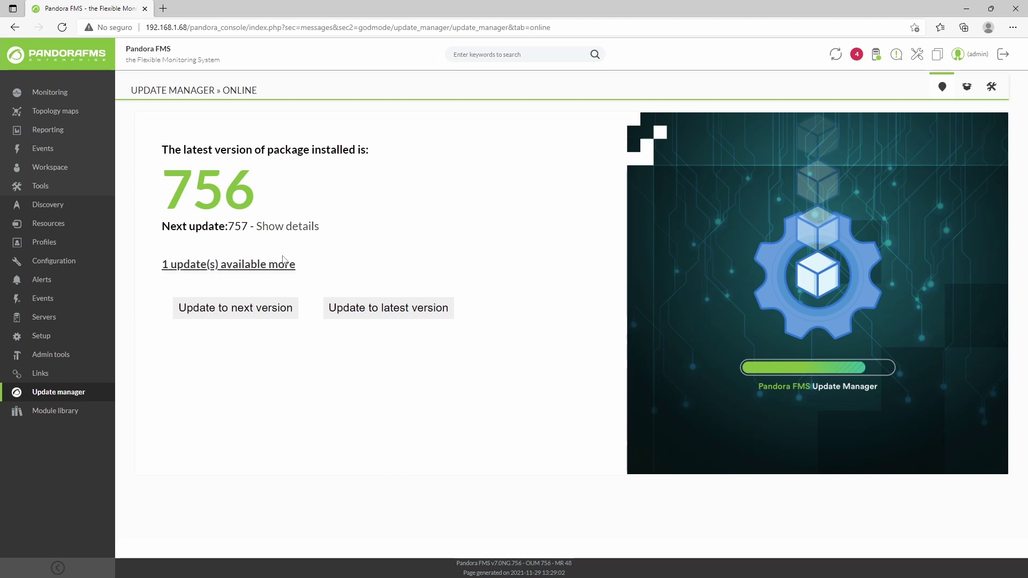
left_click(281, 227)
scroll(555, 335, "down", 3)
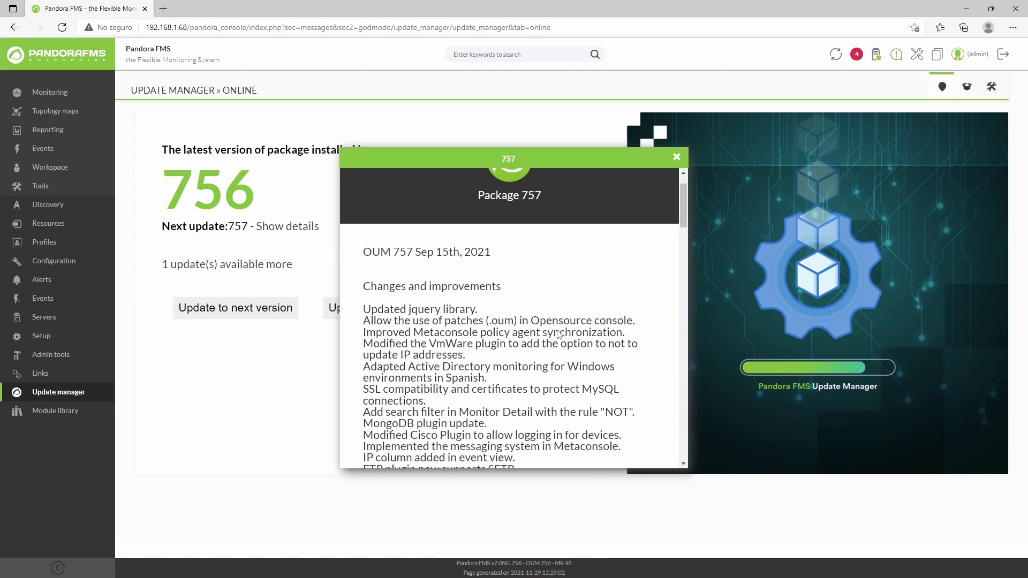
scroll(573, 330, "down", 3)
scroll(573, 330, "down", 2)
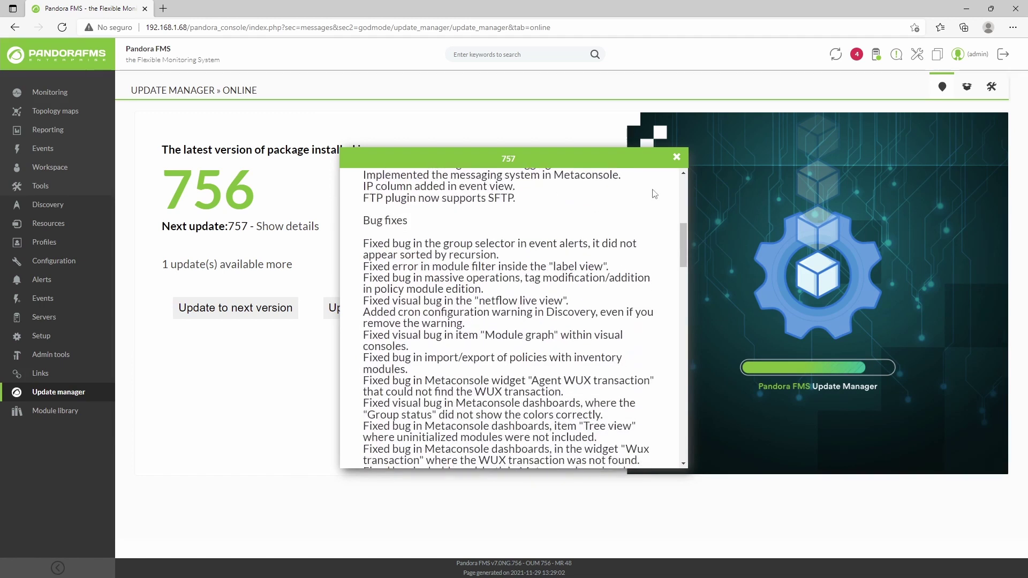
left_click(676, 157)
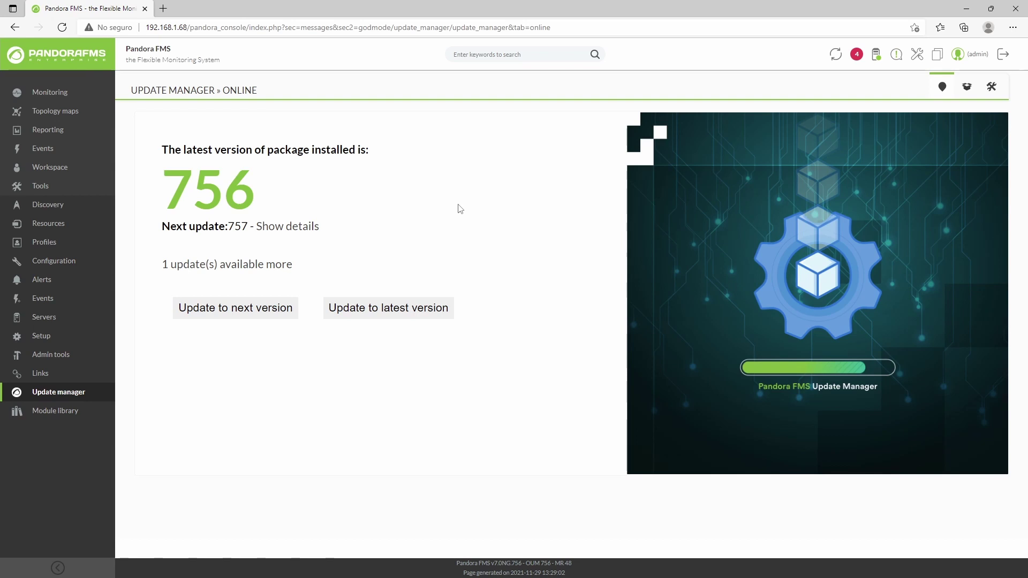
Update the console online to the next version, 757, and confirm the upgrade.
left_click(264, 308)
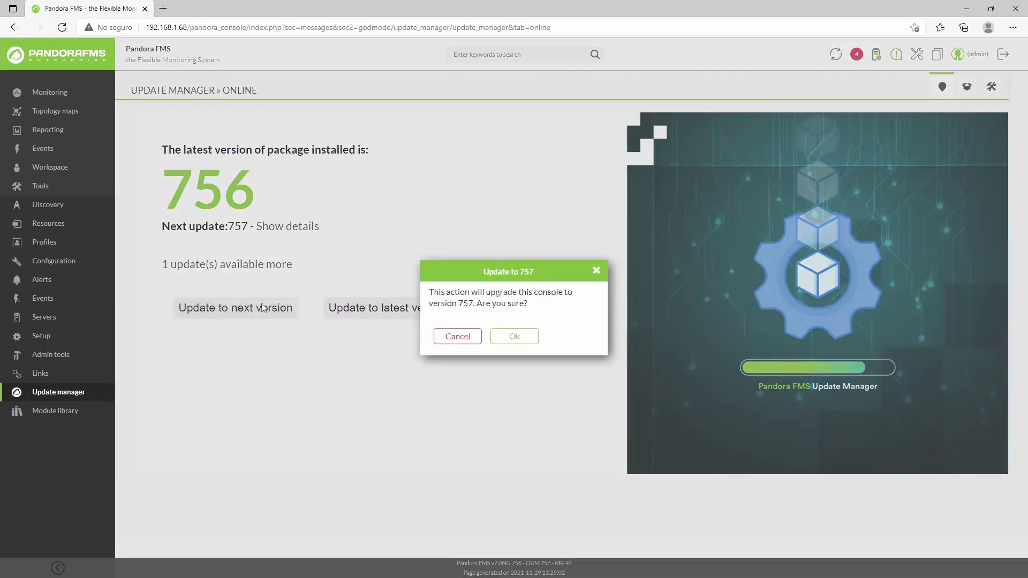
left_click(517, 336)
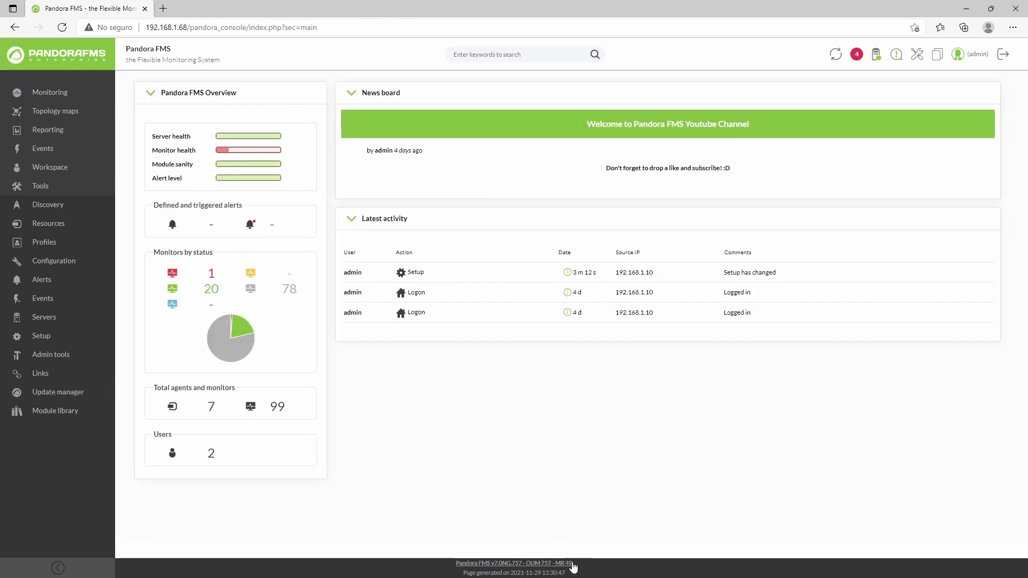
Highlight the Pandora FMS version line in the console footer to check the installed version after the online update.
left_click_drag(573, 564, 456, 566)
left_click(474, 543)
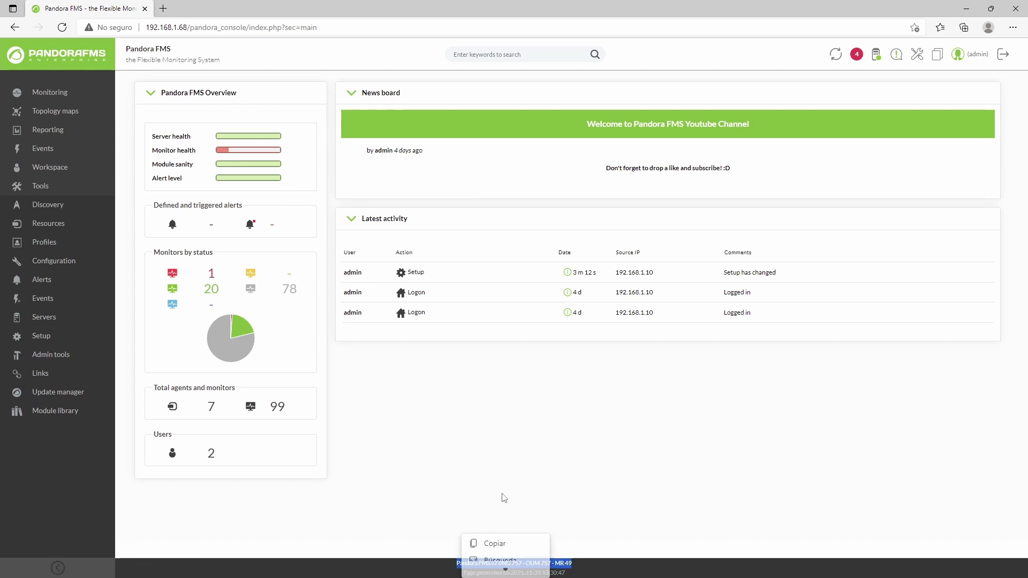
left_click(521, 451)
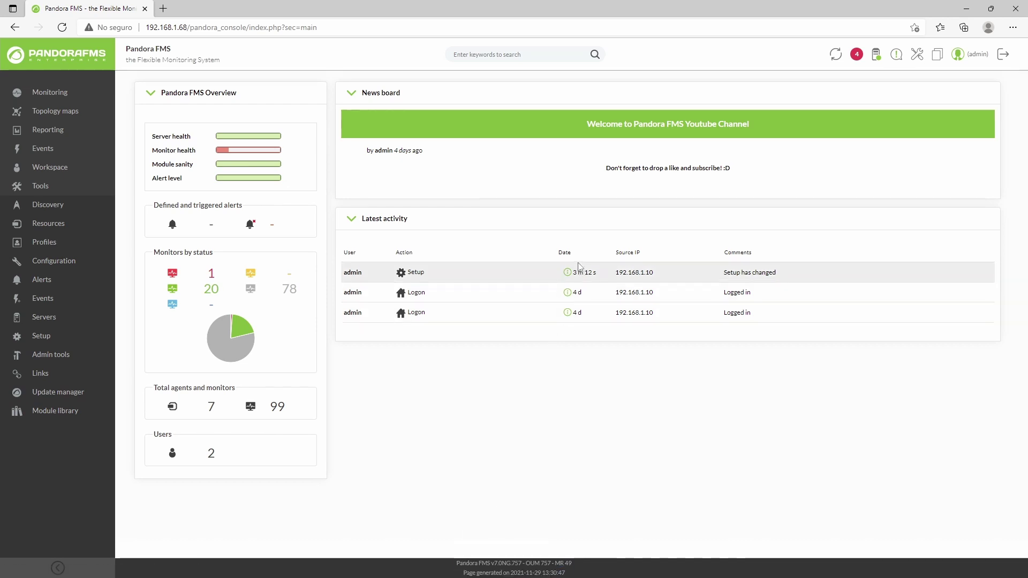
left_click(878, 59)
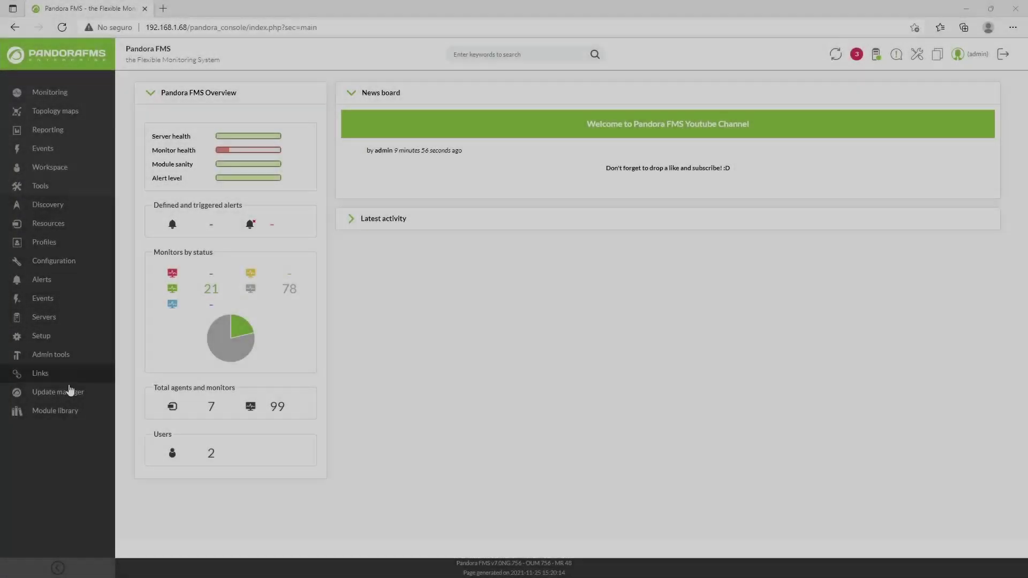
Upload package_757.oum from the Descargas folder in the offline Update Manager.
mouse_move(75, 393)
left_click(179, 363)
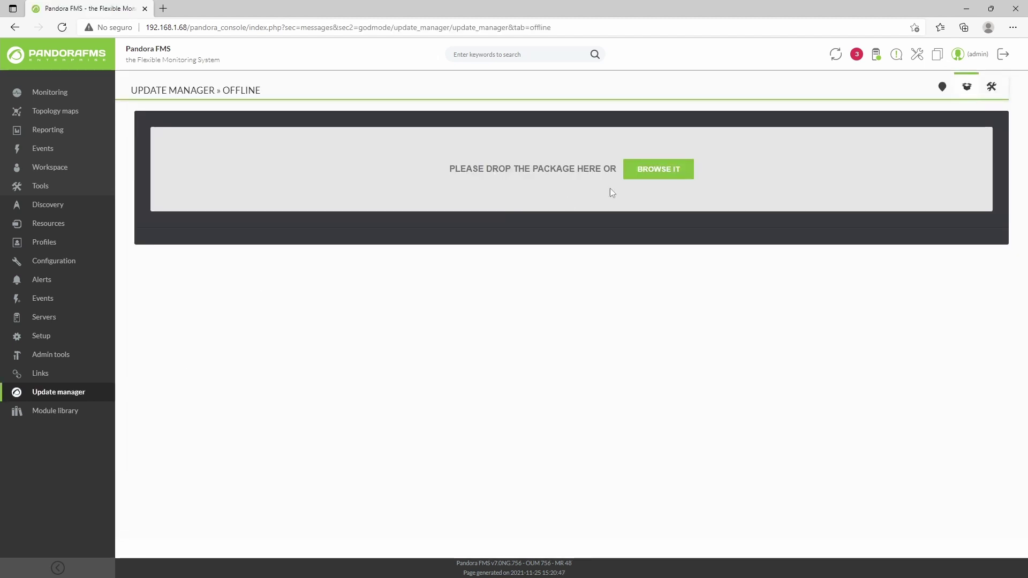
left_click(631, 173)
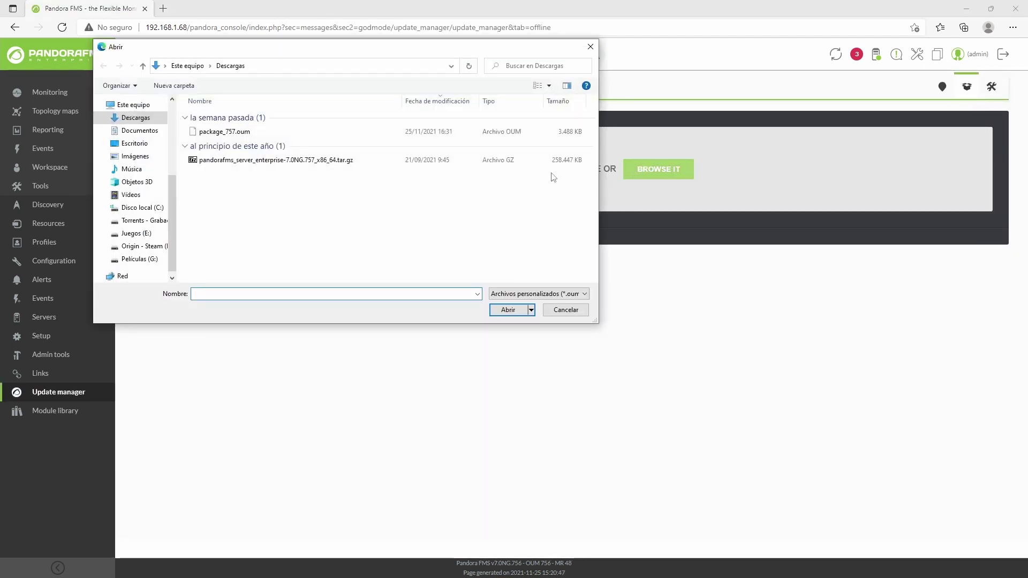
double_click(240, 133)
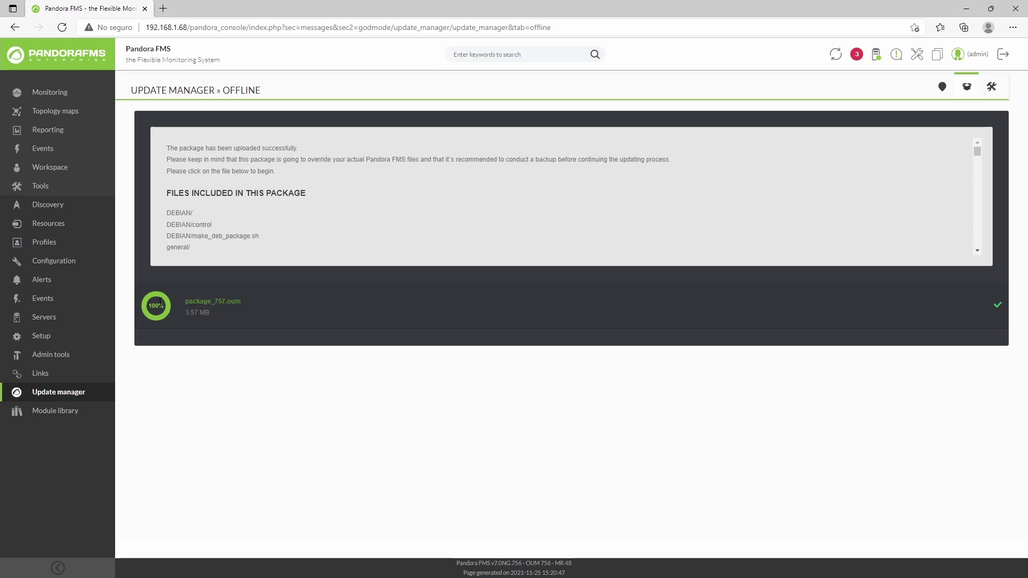
Install the uploaded package_757.oum and reload the page to check the console version in the footer.
left_click(195, 303)
left_click(515, 334)
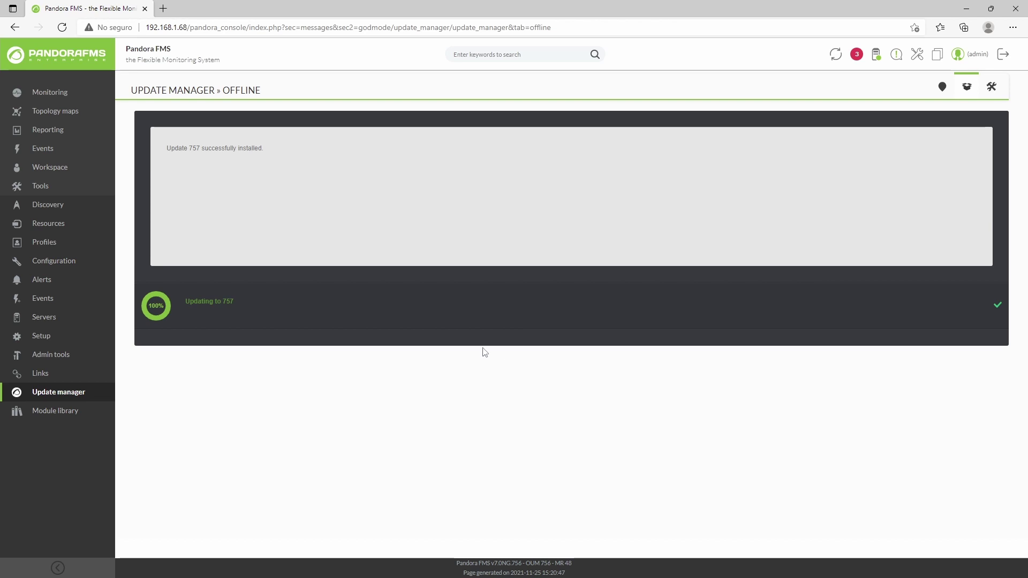
key("F5")
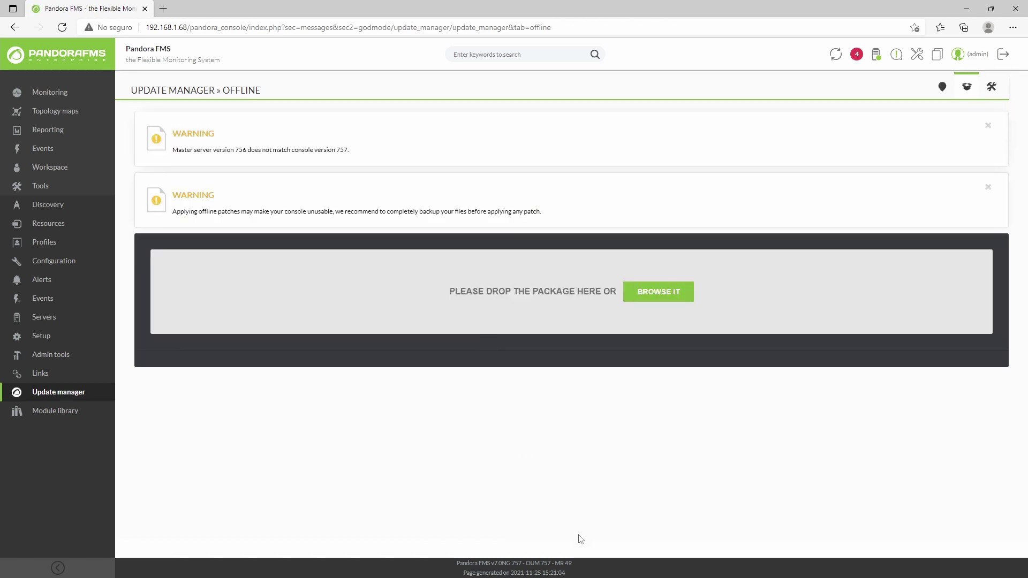
triple_click(514, 563)
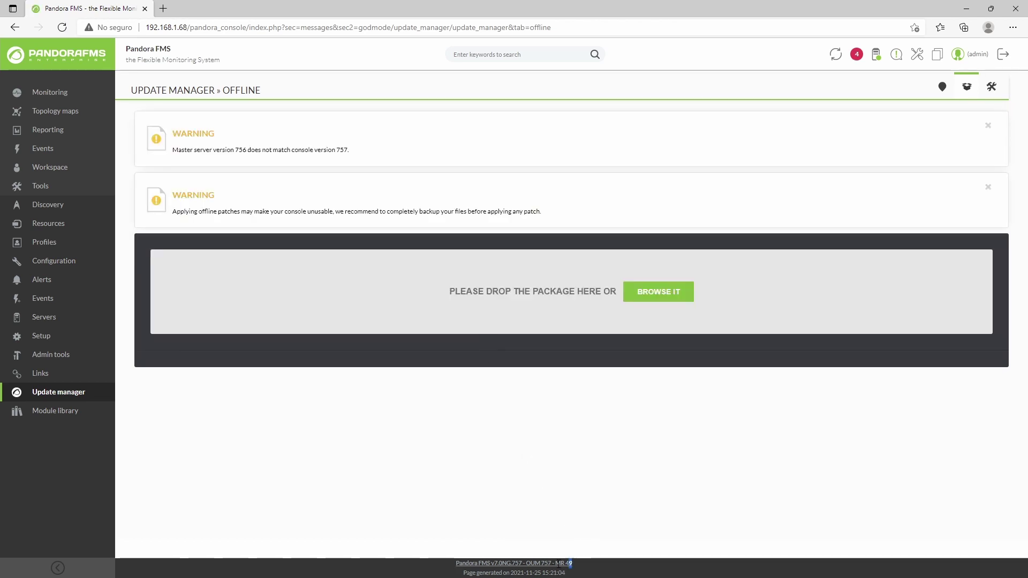
Choose the server package pandorafms_server_enterprise-7.0NG.757_x86_64.tar.gz for upload in the offline Update Manager.
left_click(664, 293)
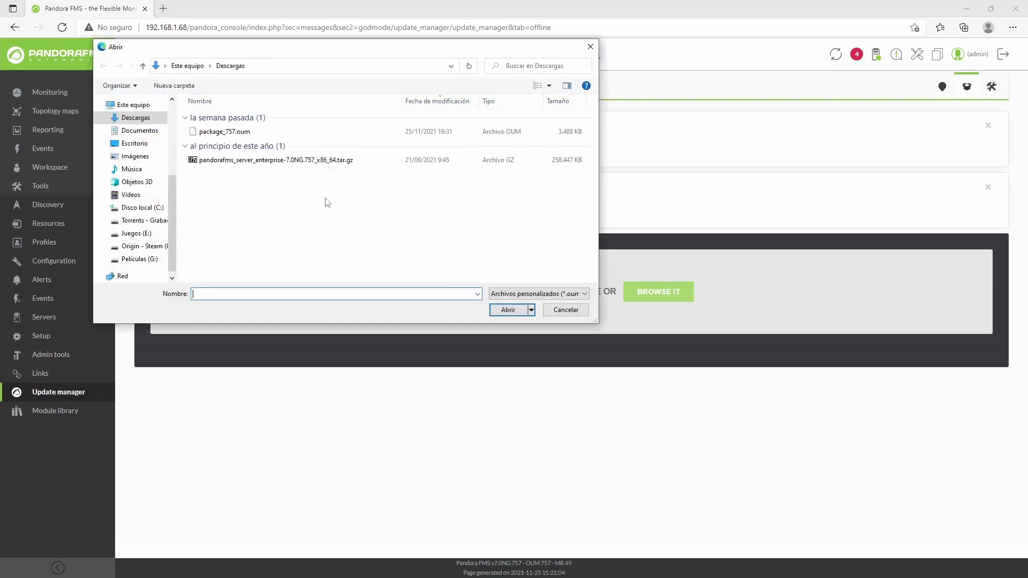
double_click(307, 160)
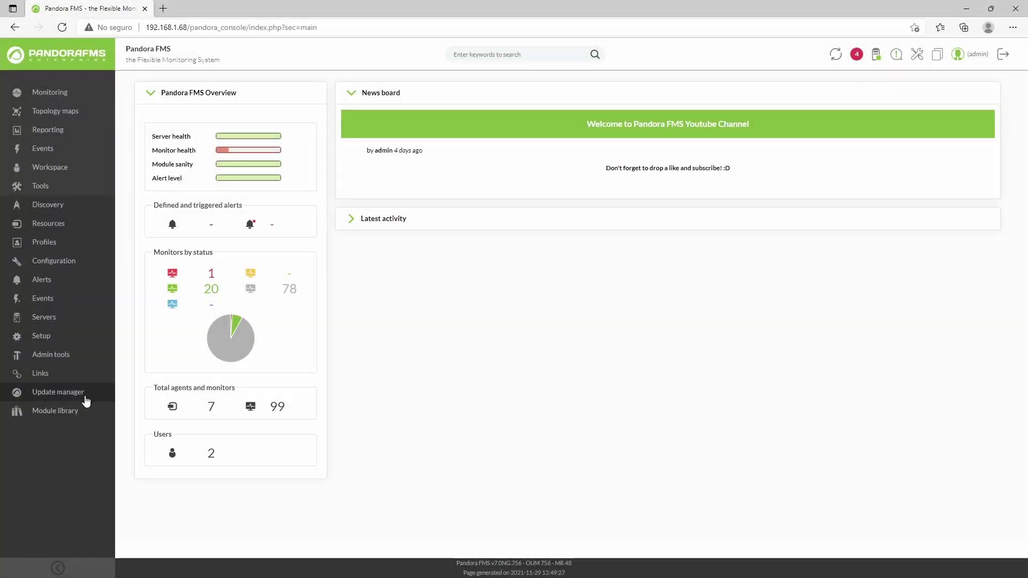
Open the offline Update Manager and upload the patch package_756.1.oum from the Descargas folder.
mouse_move(85, 393)
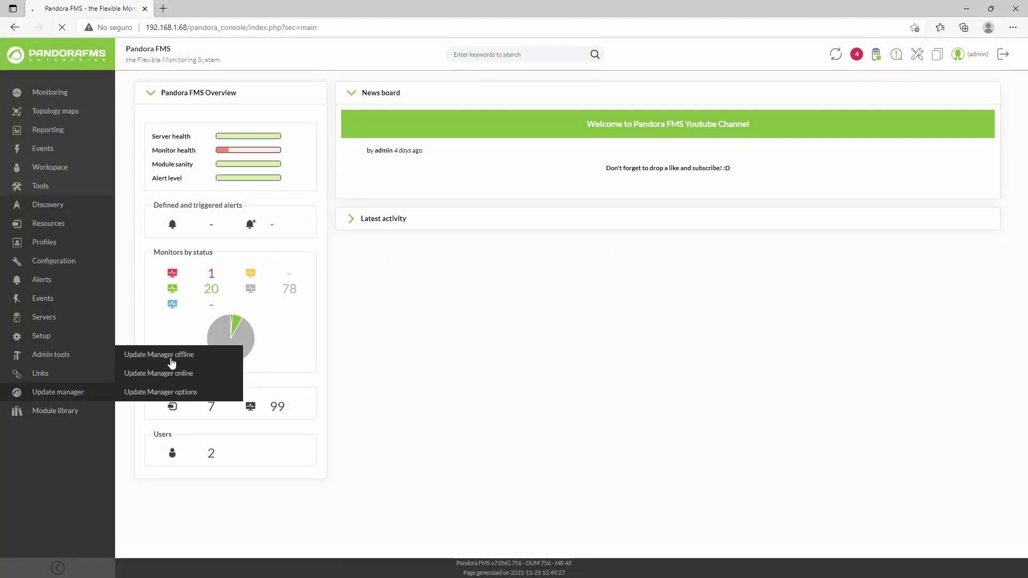
left_click(170, 357)
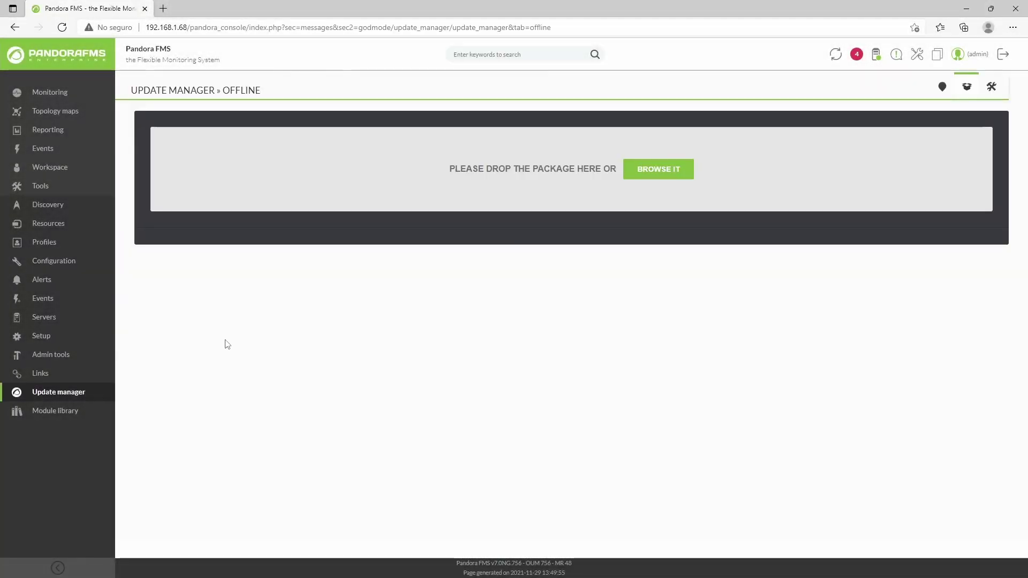
left_click(637, 179)
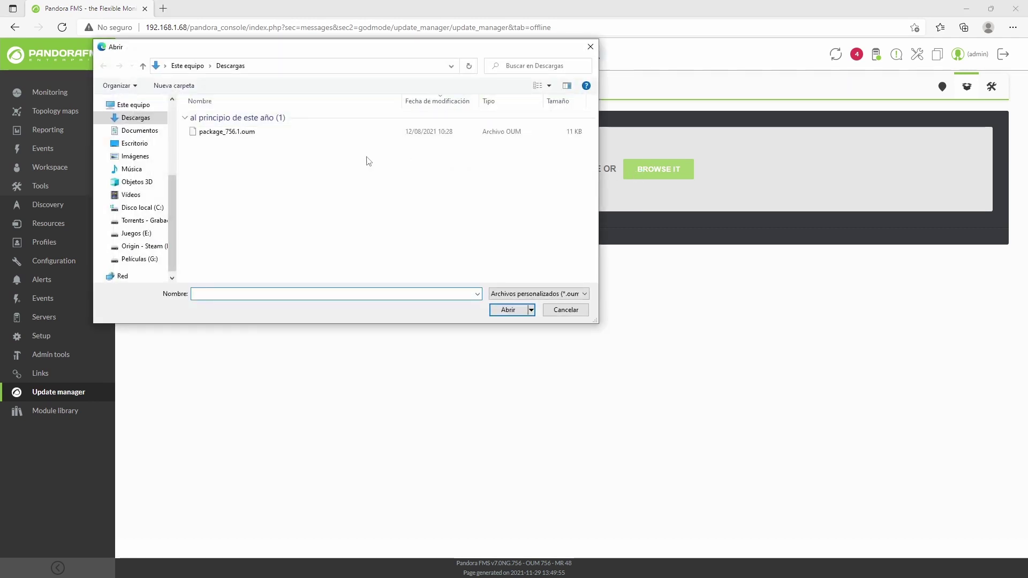
double_click(242, 135)
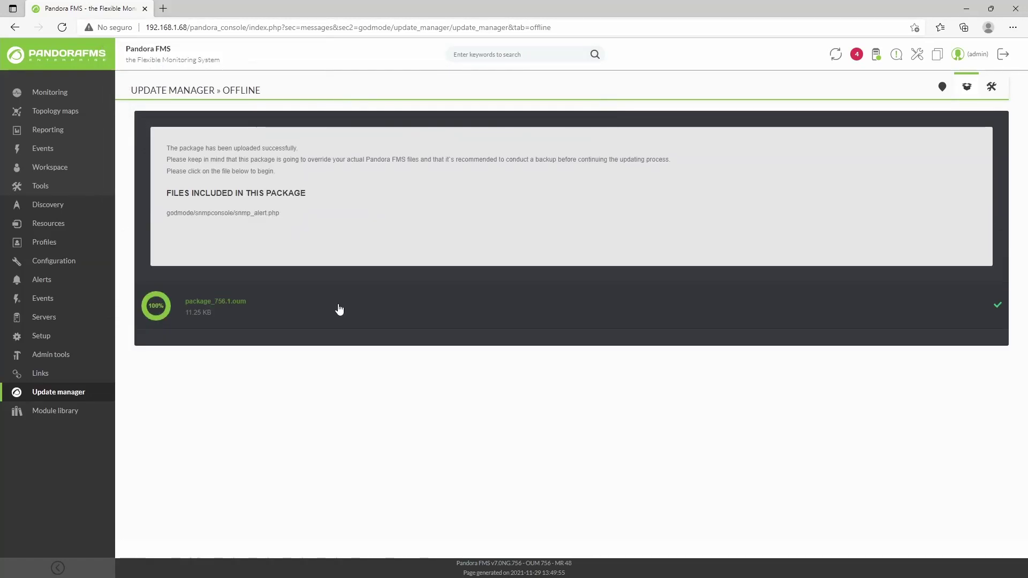
Install the uploaded package_756.1.oum patch, ignoring signature verification and confirming the update.
left_click(213, 303)
left_click(473, 358)
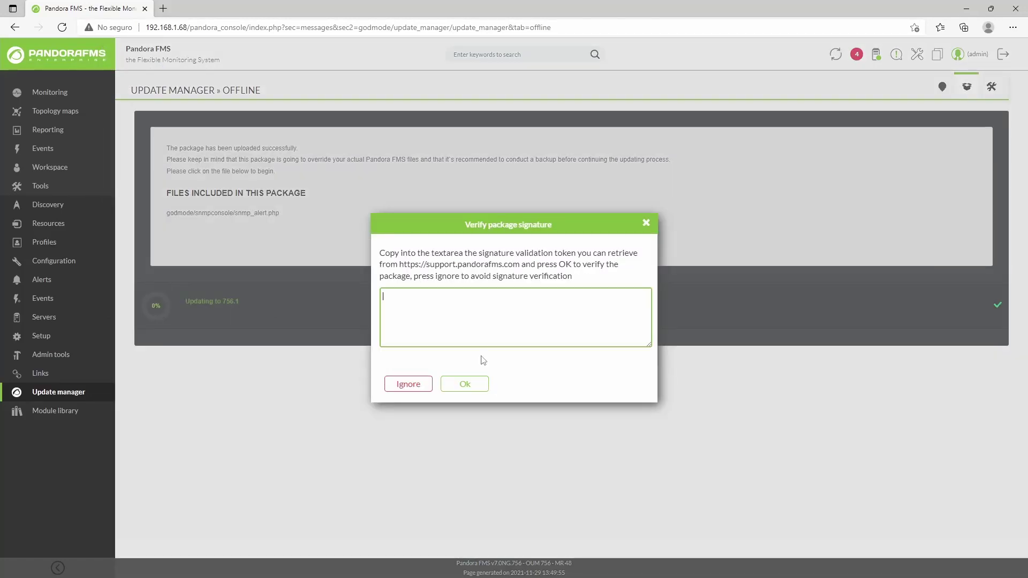
left_click(421, 382)
left_click(518, 337)
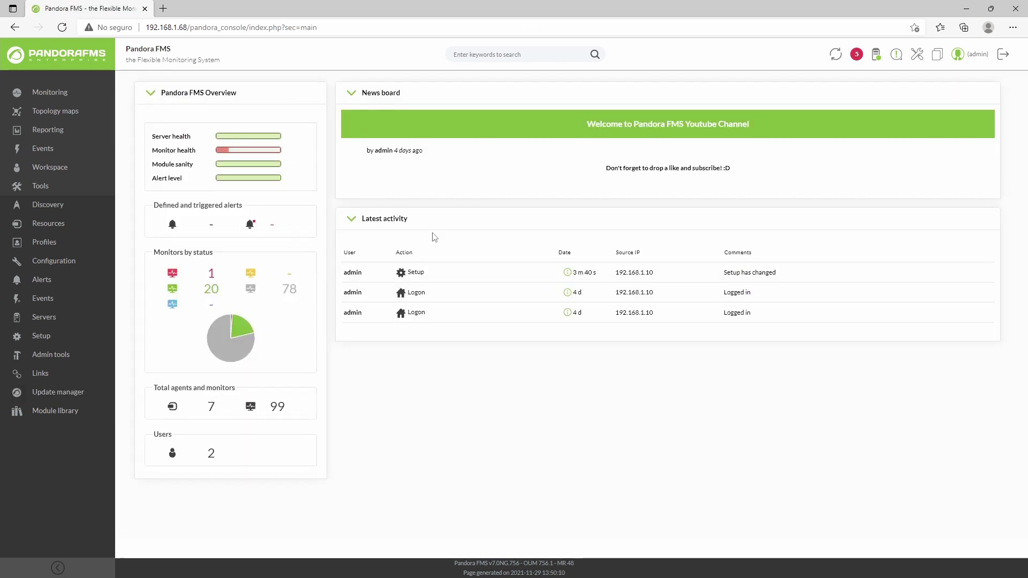
Collapse the Latest activity section and highlight the footer's version line to check the version after the patch.
left_click(432, 221)
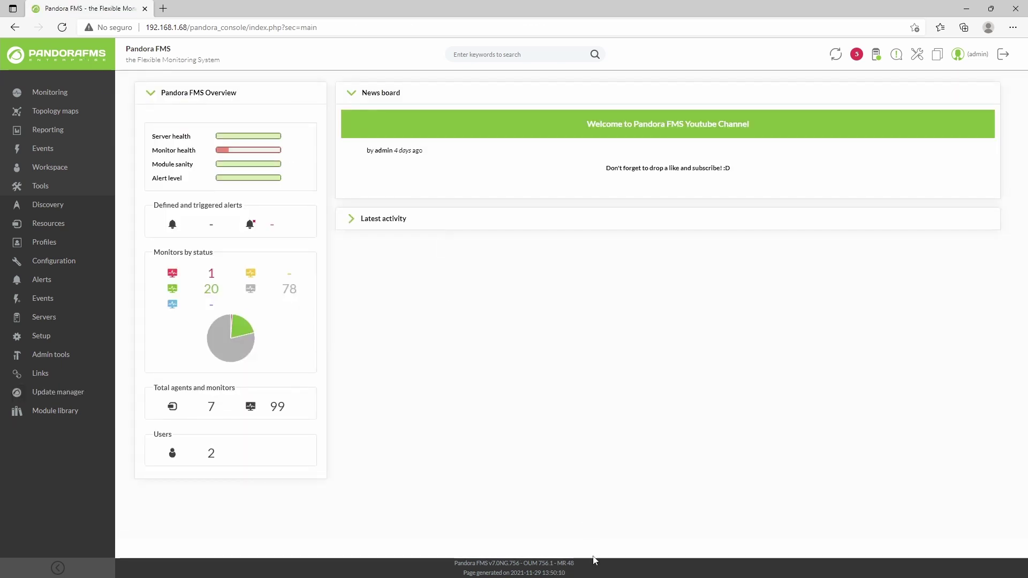
left_click_drag(594, 565, 494, 550)
left_click(467, 544)
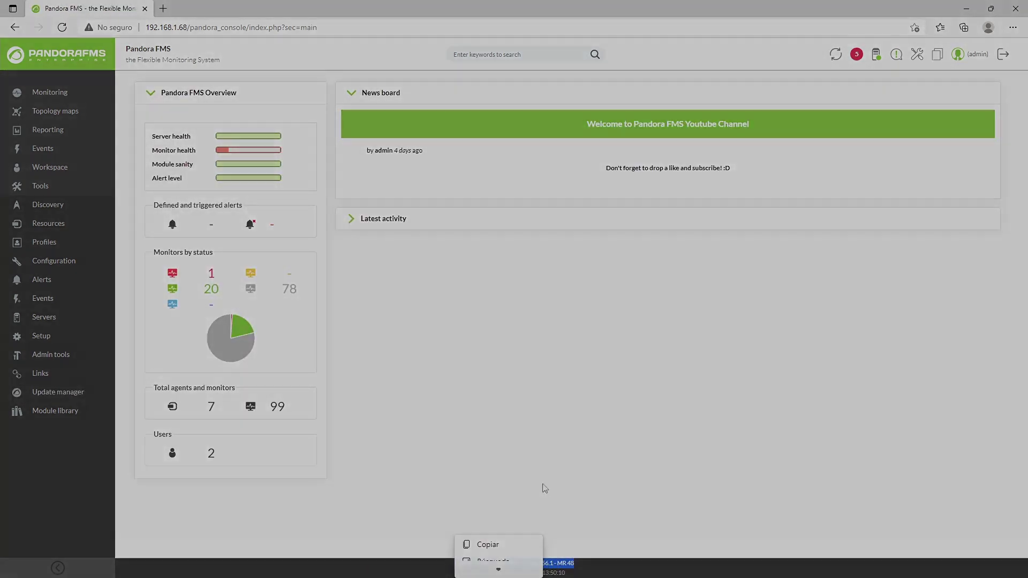
left_click(498, 552)
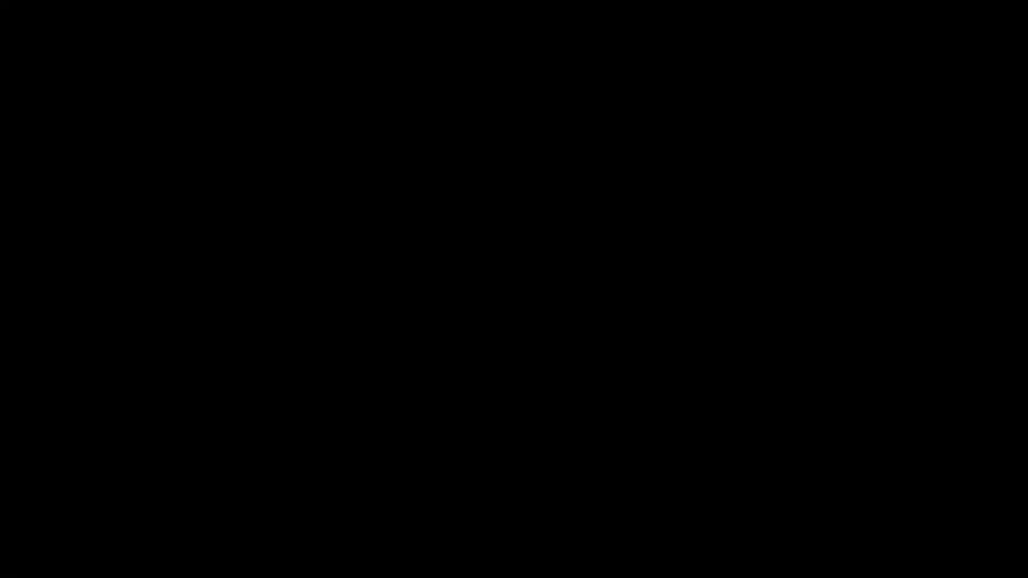